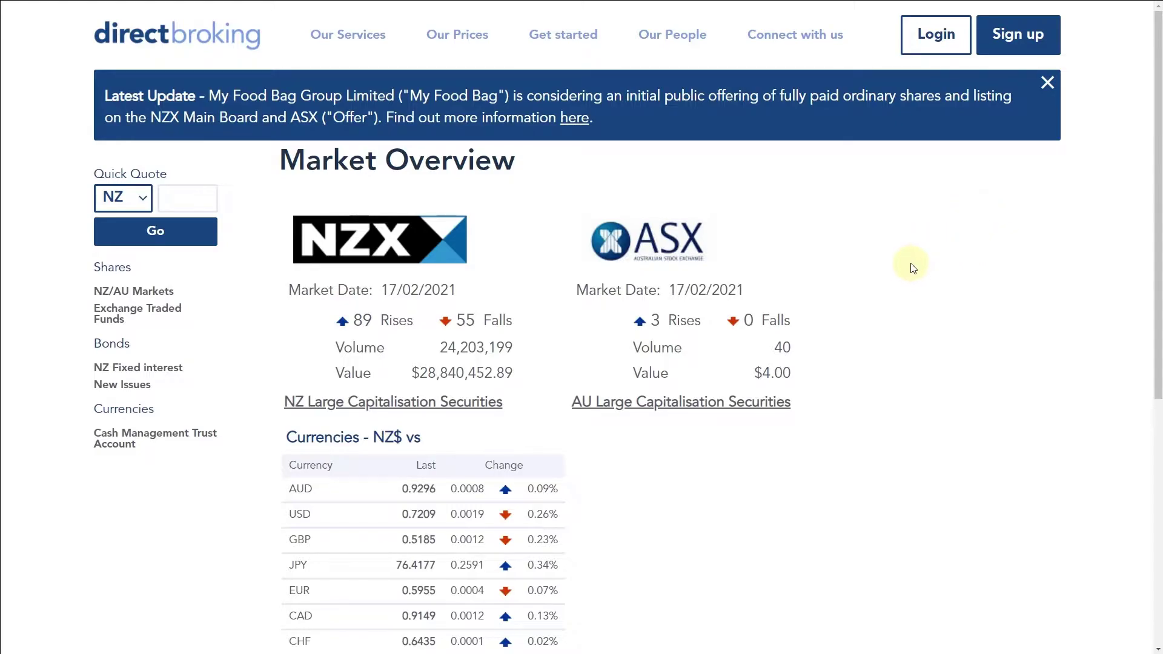
Log in to Direct Broking with the account number and password to reach My Portfolio
left_click(938, 47)
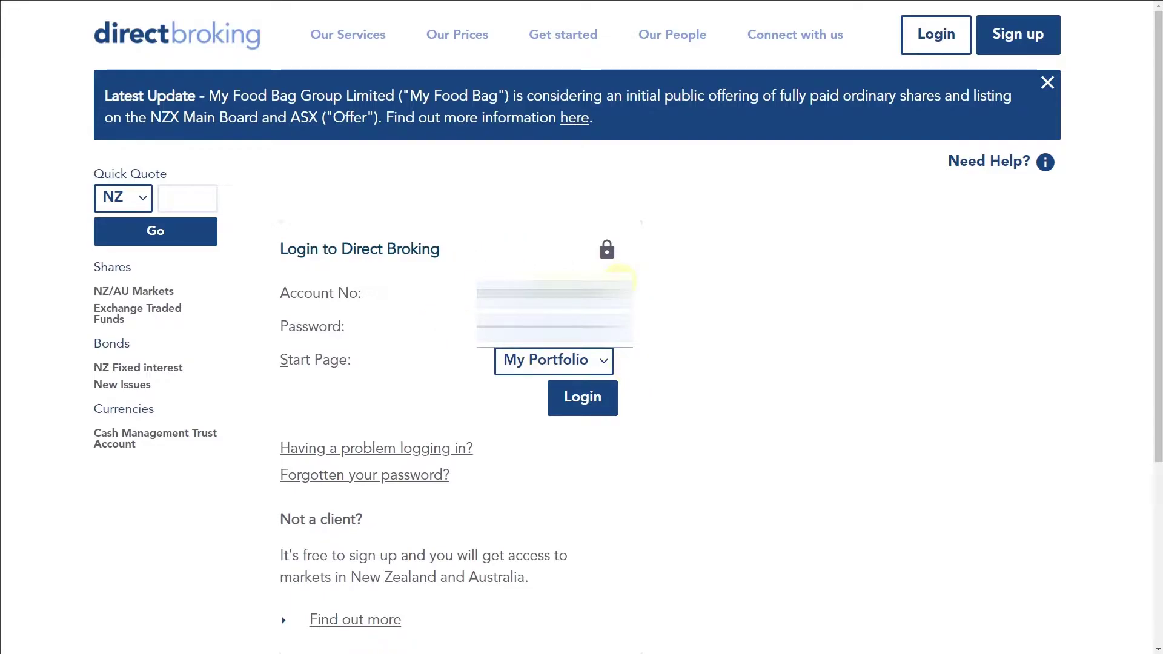
left_click(589, 398)
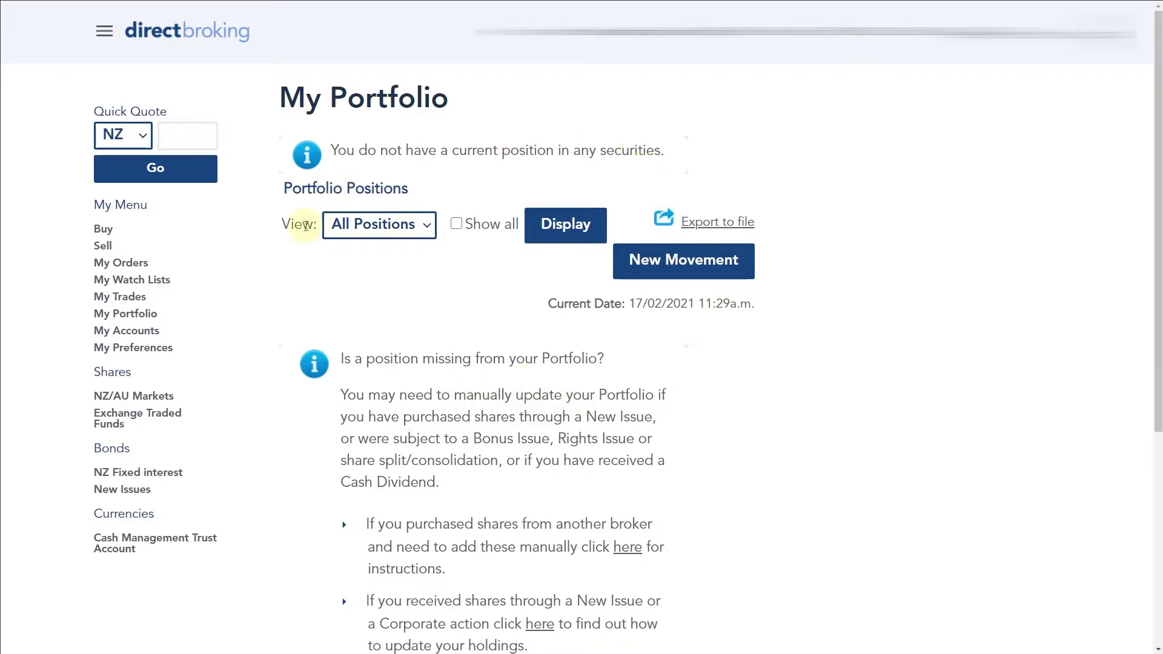
Start a new sell order and look up security code HLG
left_click(102, 246)
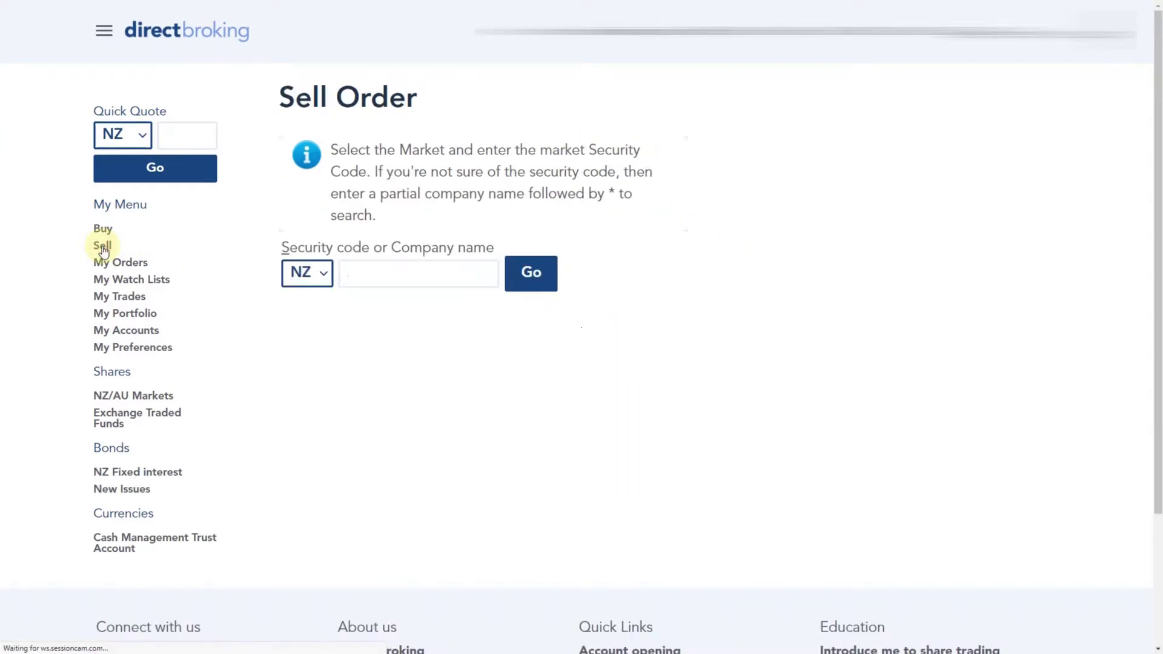
left_click(366, 267)
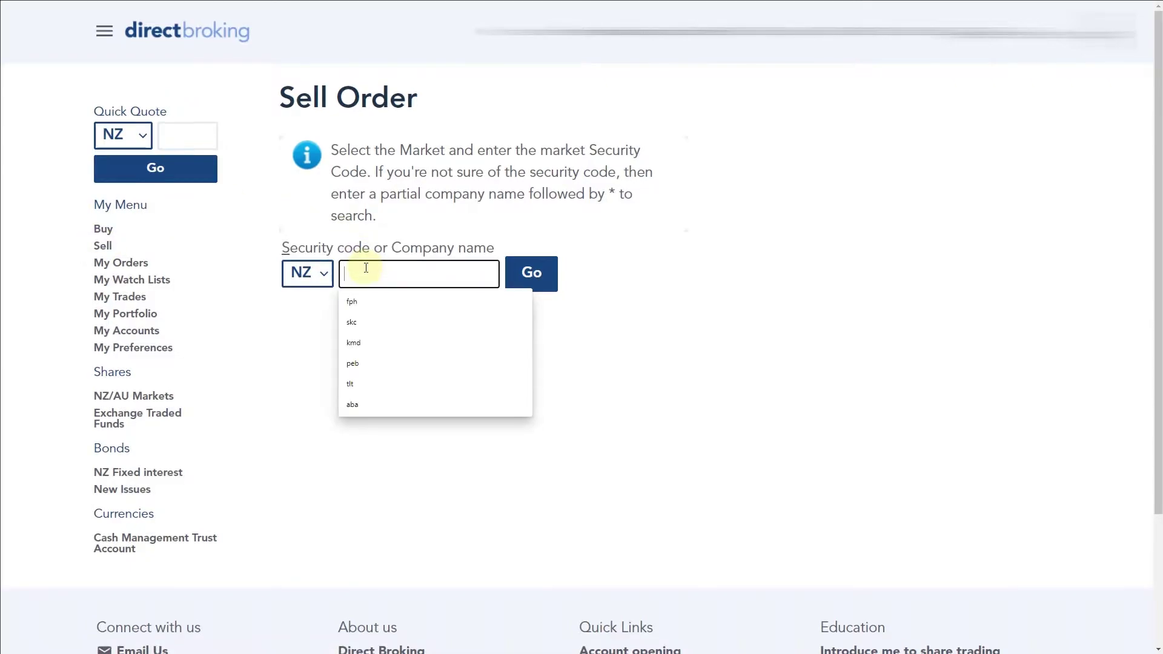
type("hlg")
left_click(544, 280)
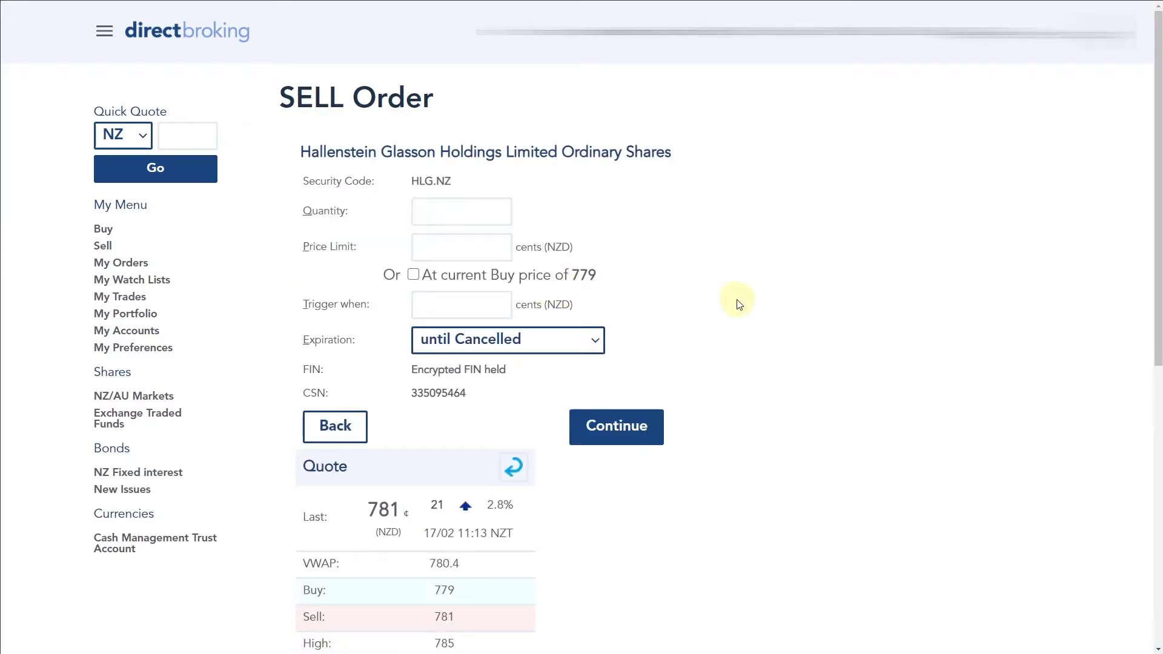
Set the HLG.NZ sell quantity to 1000 shares
left_click(491, 213)
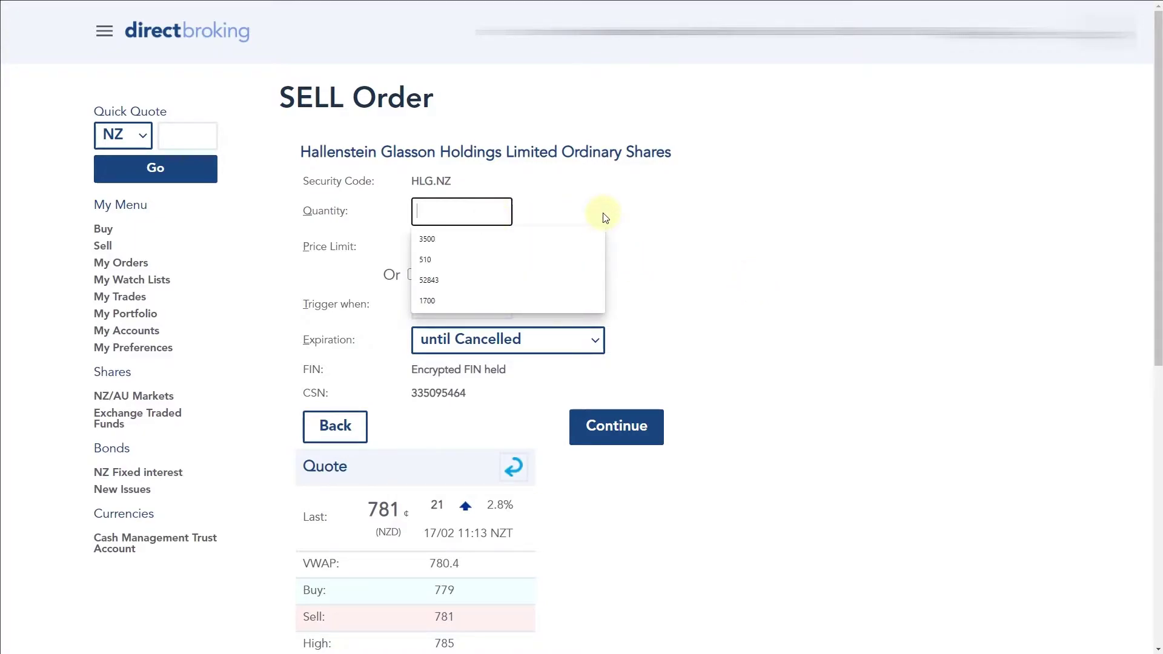
type("1000")
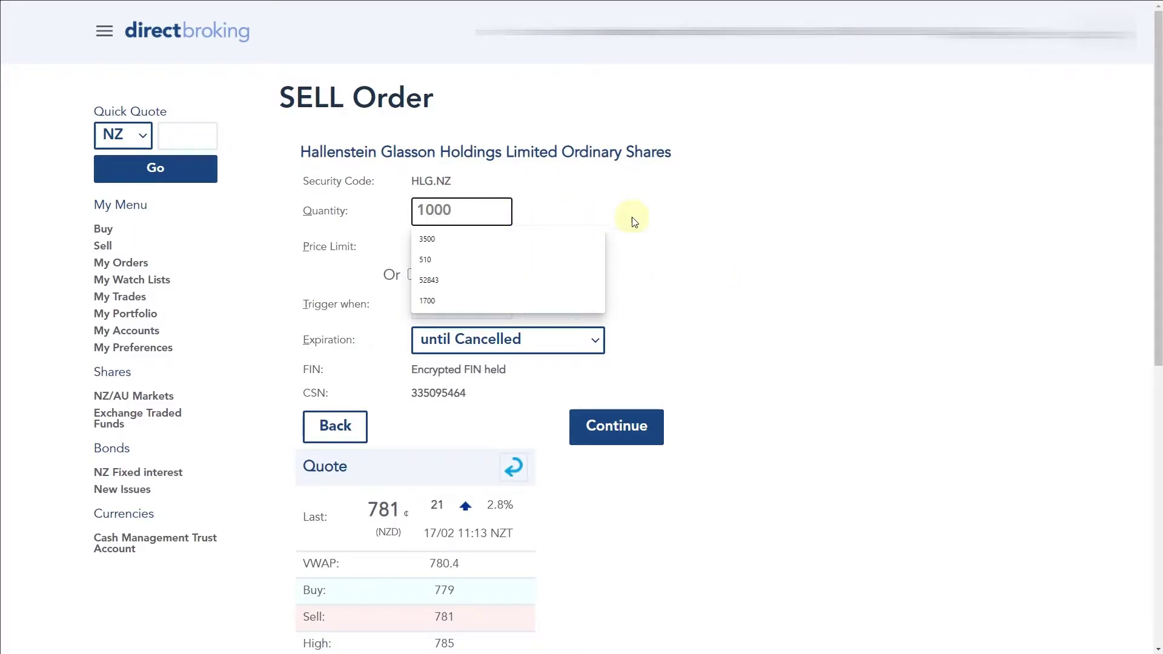
left_click(662, 216)
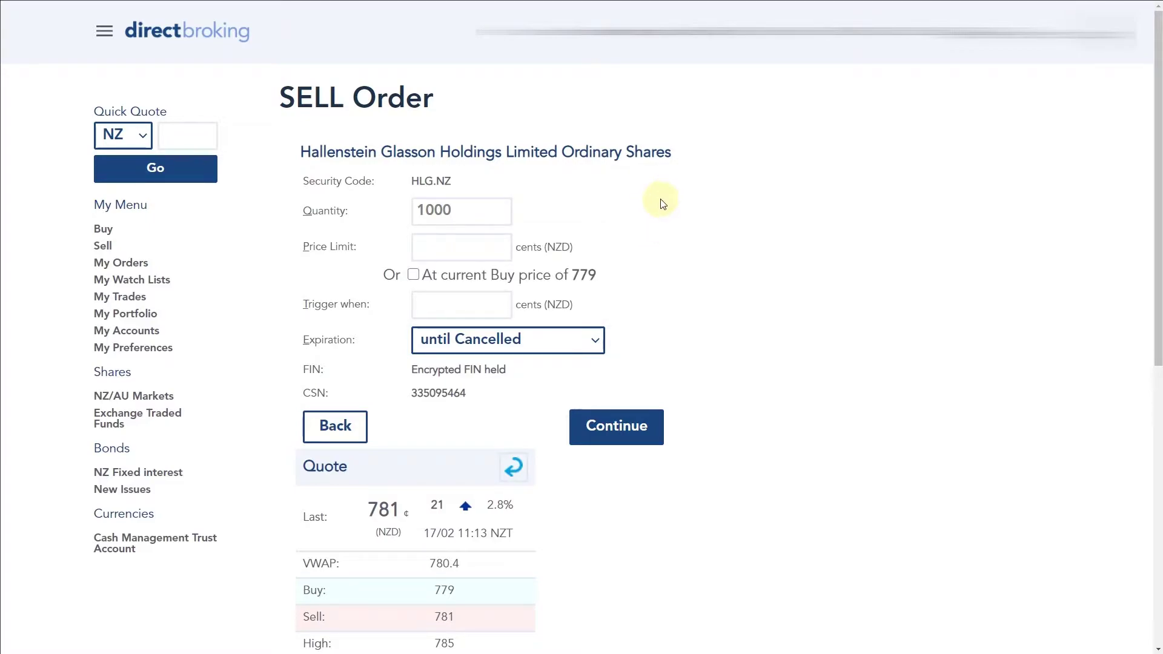
left_click(486, 256)
left_click(883, 220)
Enter a trigger price of 760 cents on the HLG sell order
left_click(496, 295)
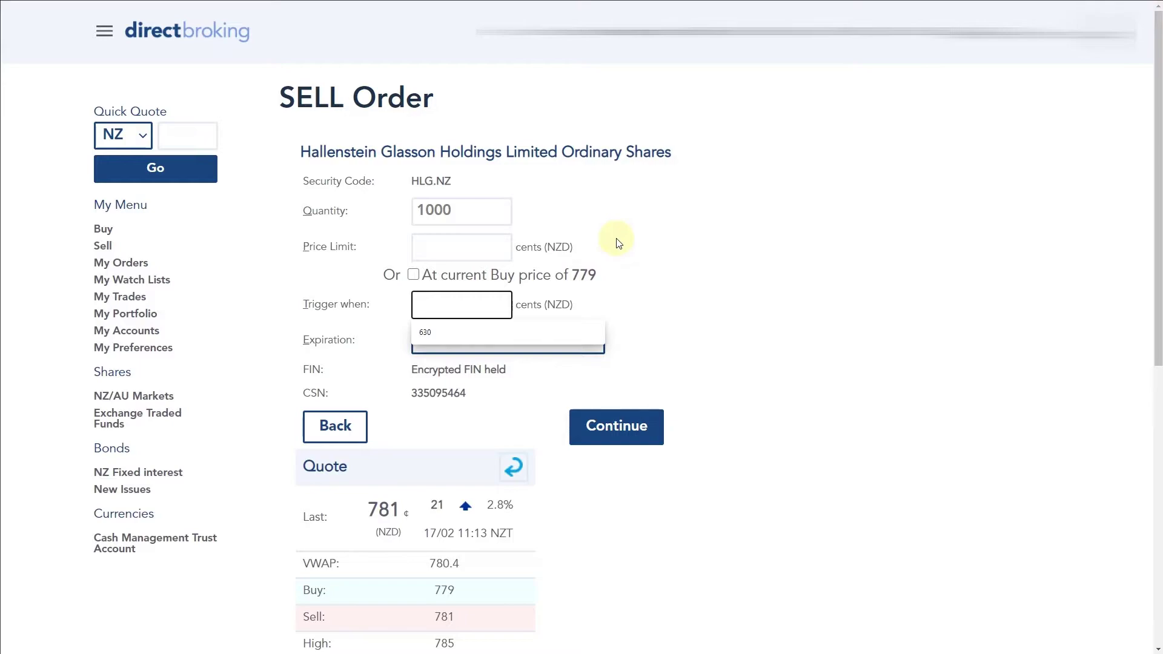
type("760")
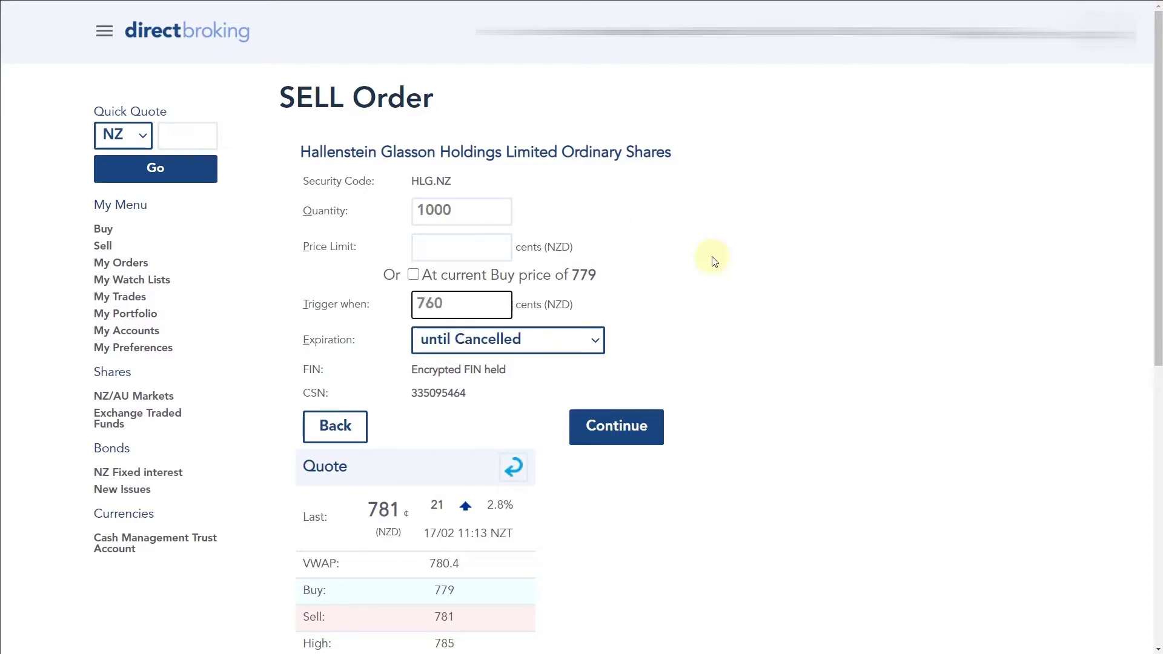
left_click(713, 260)
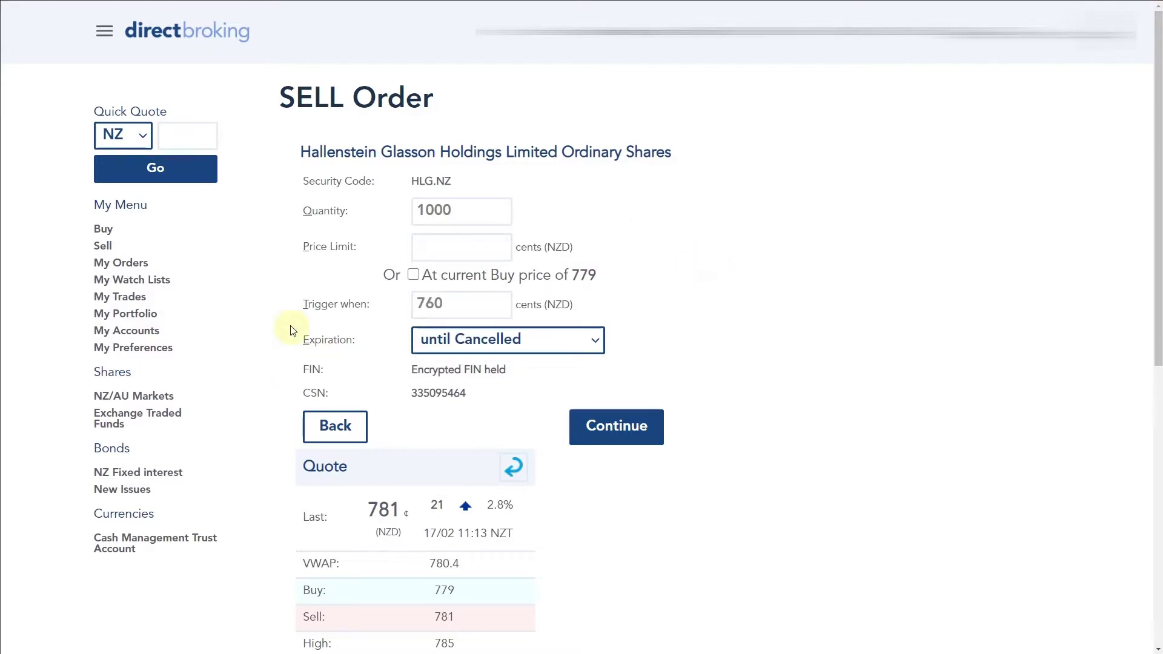
left_click(486, 246)
left_click(698, 242)
Enter 740 cents as the HLG sell order's price limit
left_click(484, 237)
type("750")
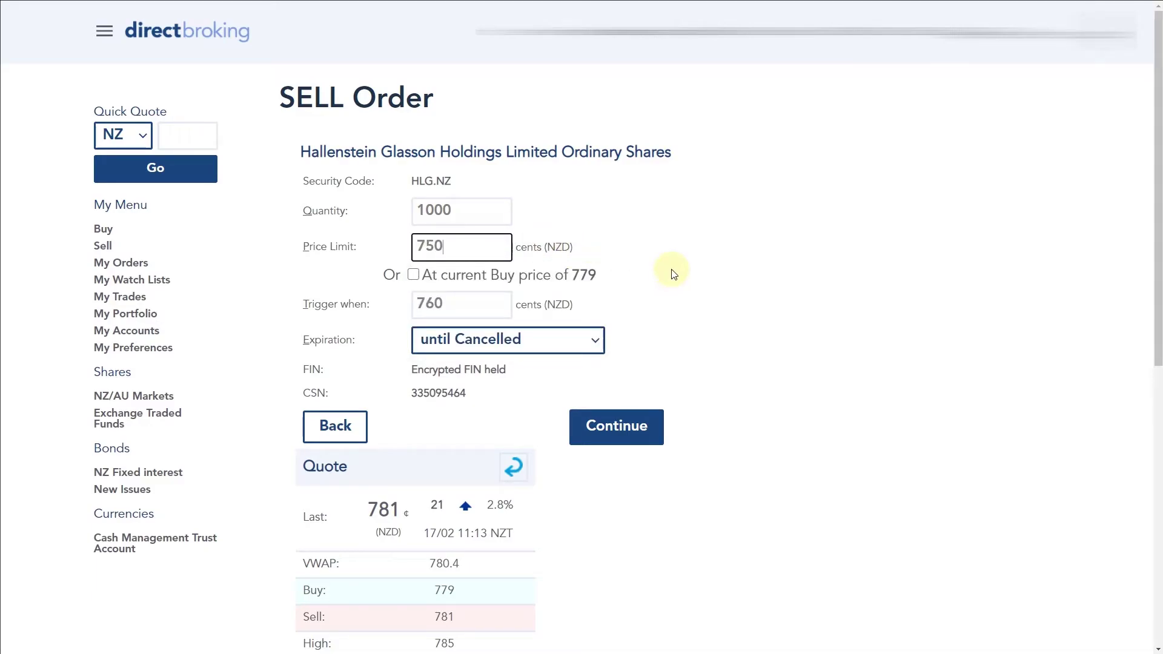
left_click(672, 274)
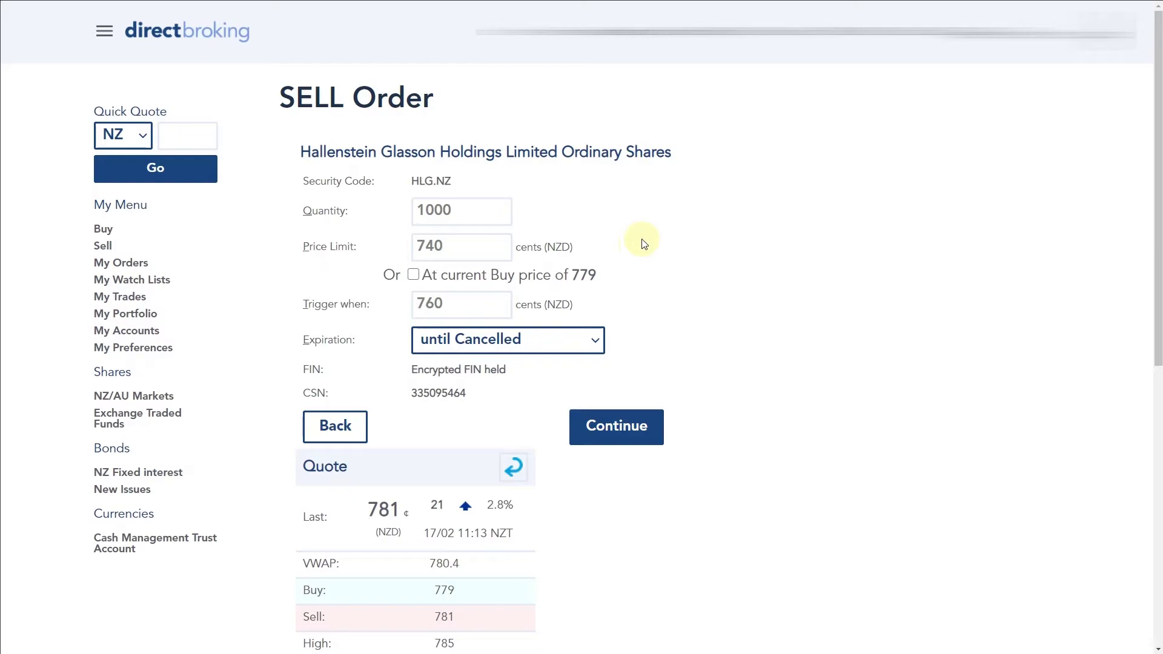
Continue the 1000-share HLG sell order (760 trigger, 740 limit) to validation
left_click(622, 428)
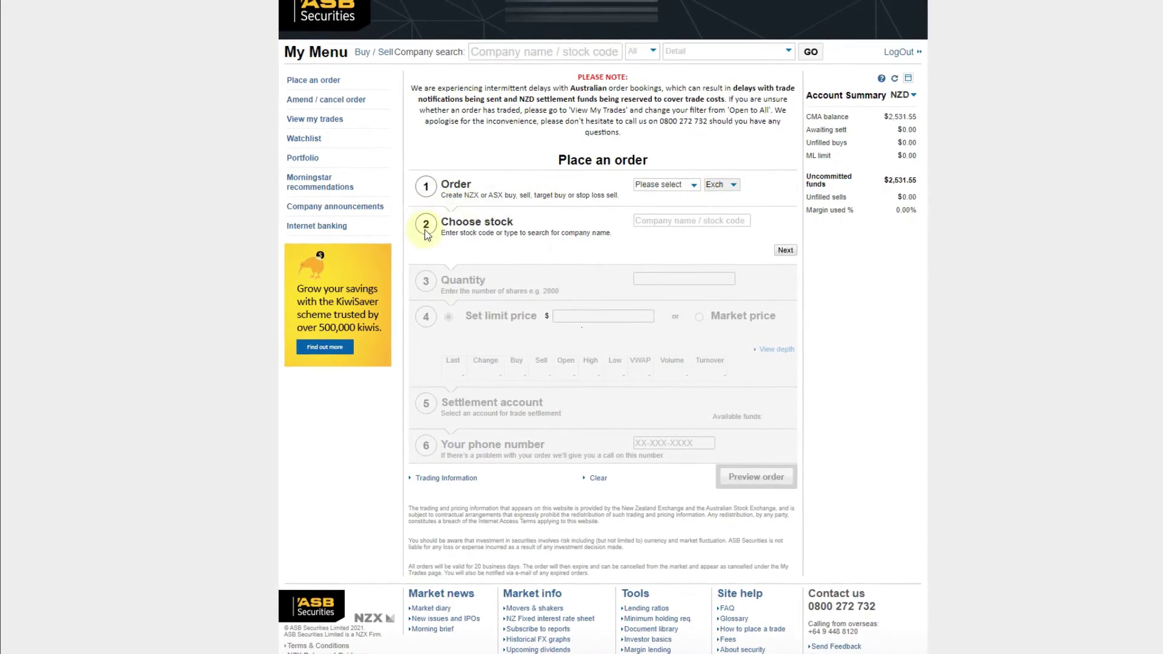
Begin a new ASB Securities order as a Stop loss sell on NZX
left_click(321, 82)
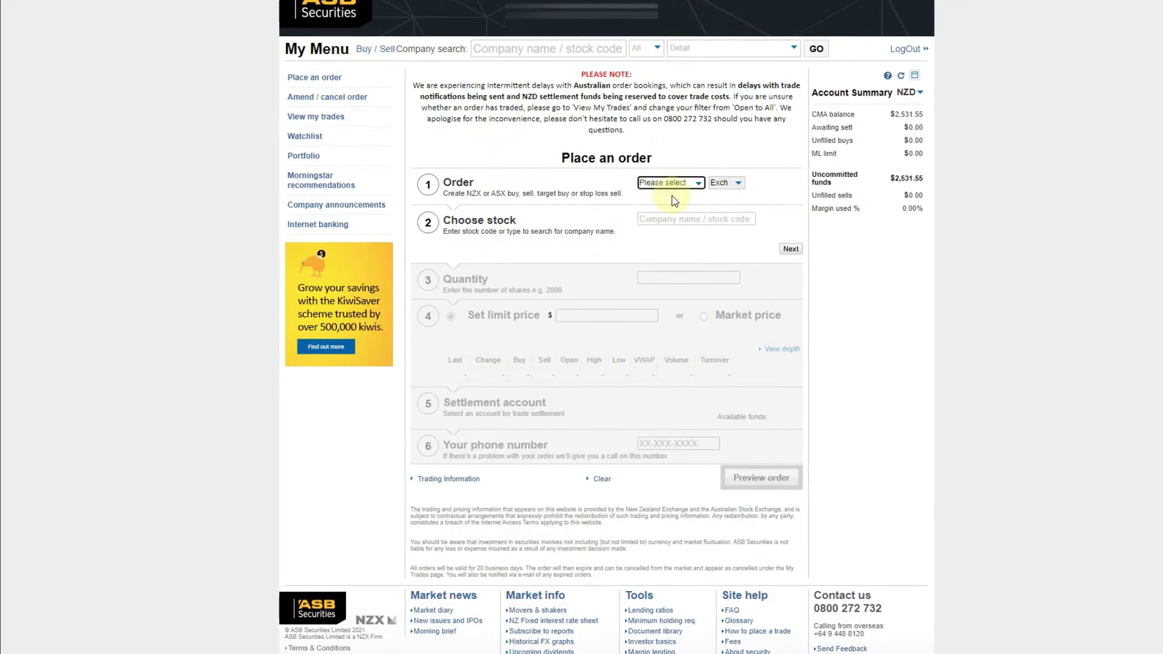
left_click(676, 185)
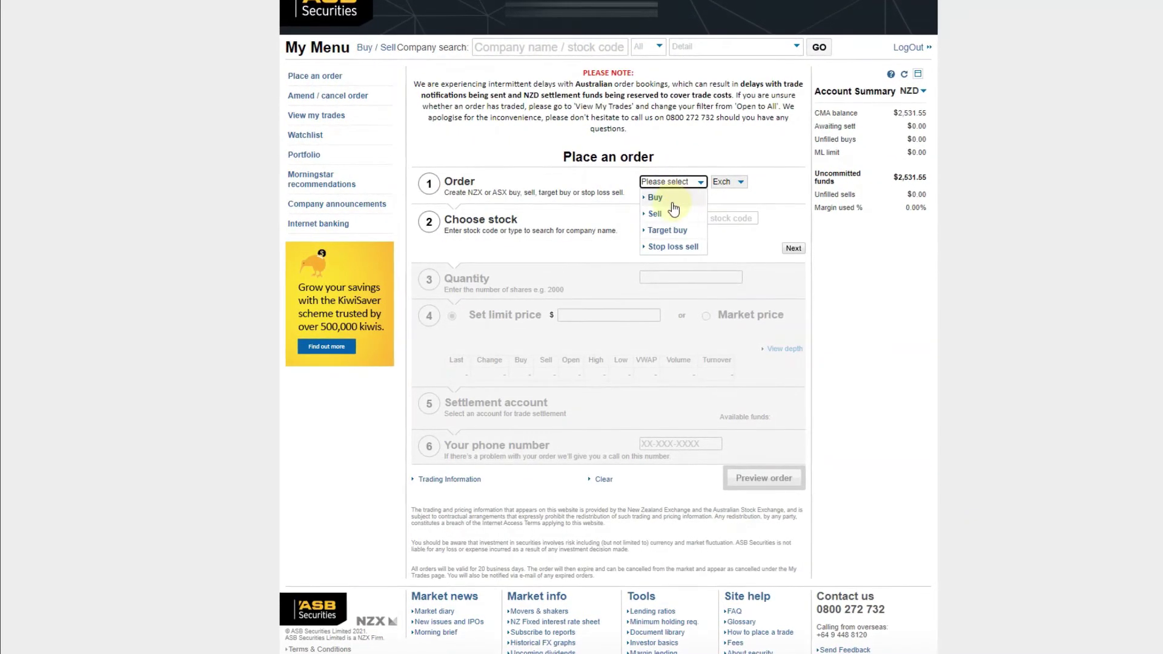
left_click(660, 247)
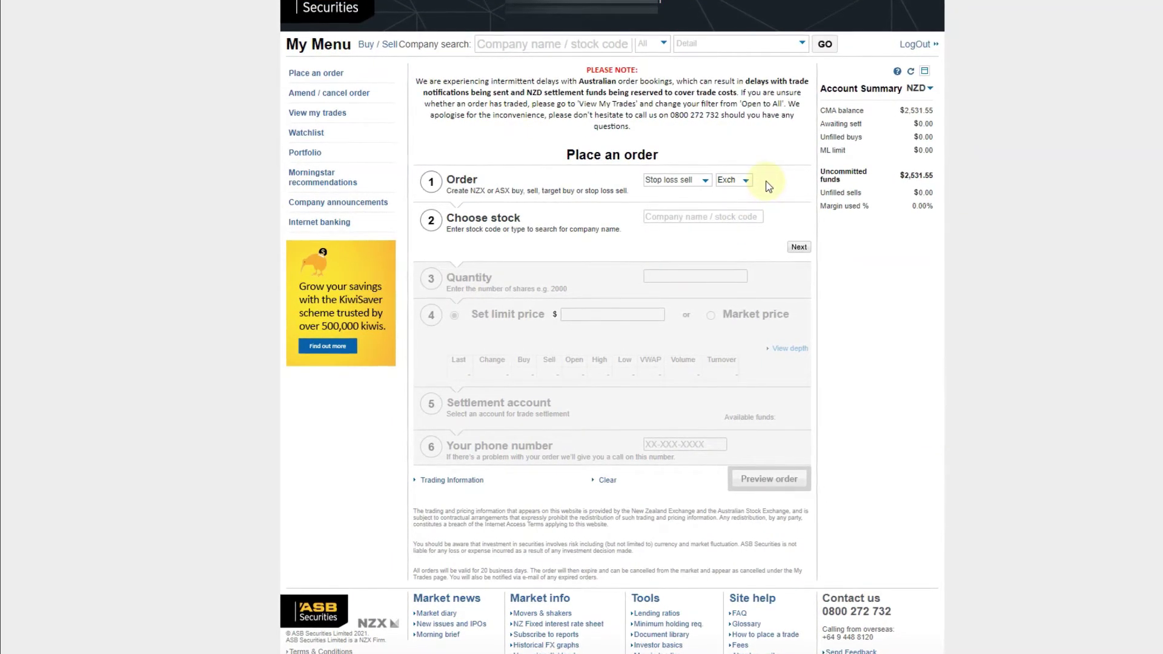
left_click(735, 179)
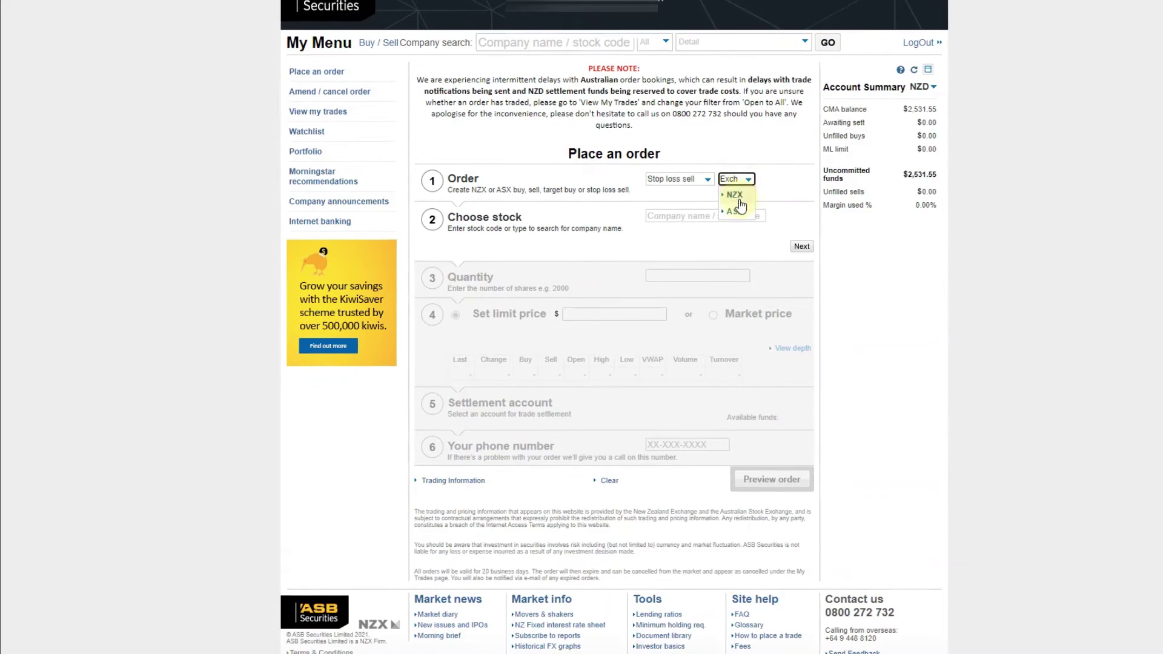
left_click(736, 197)
Enter stock code HLG and select Hallenstein Glasson Holdings
left_click(752, 215)
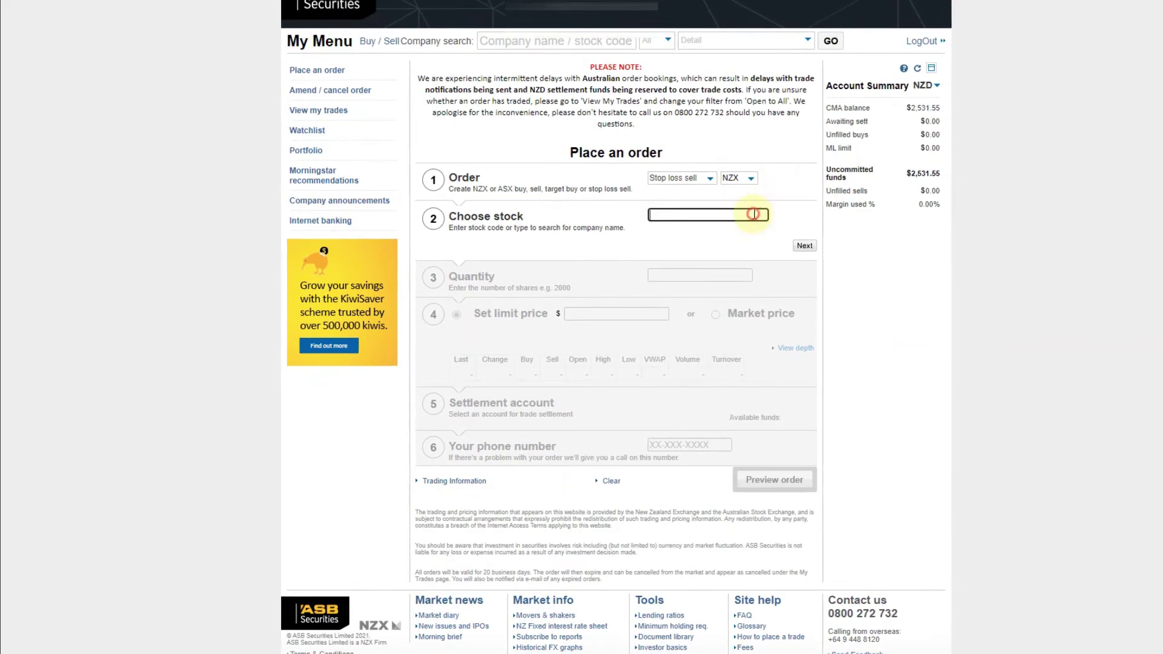
type("HLG")
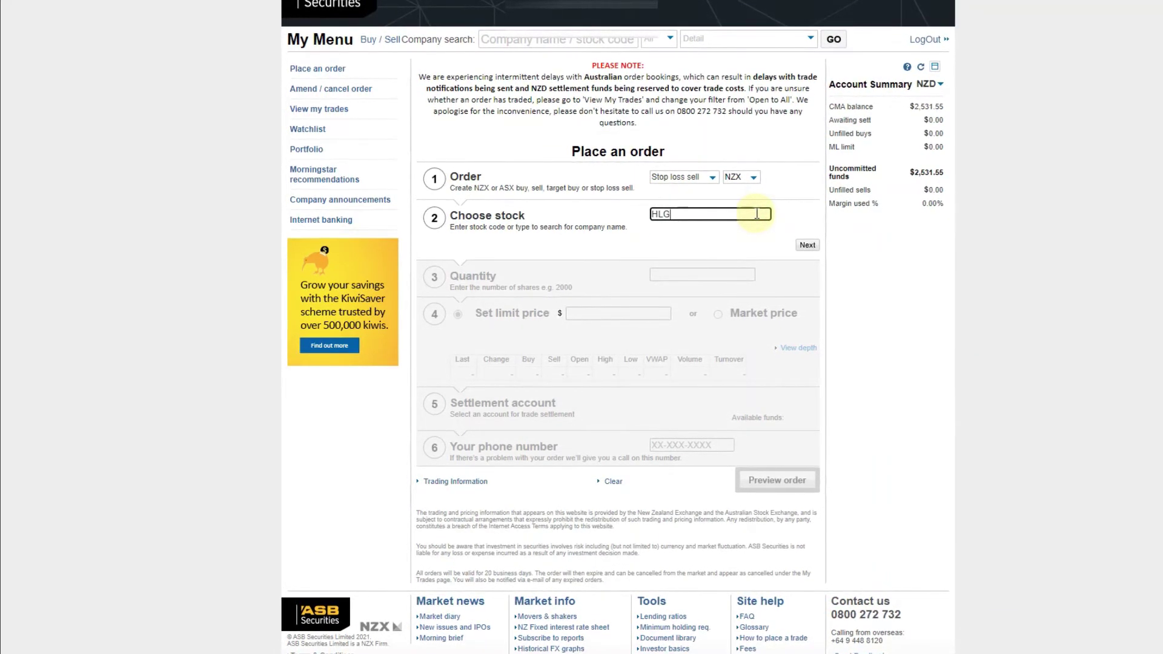
left_click(780, 229)
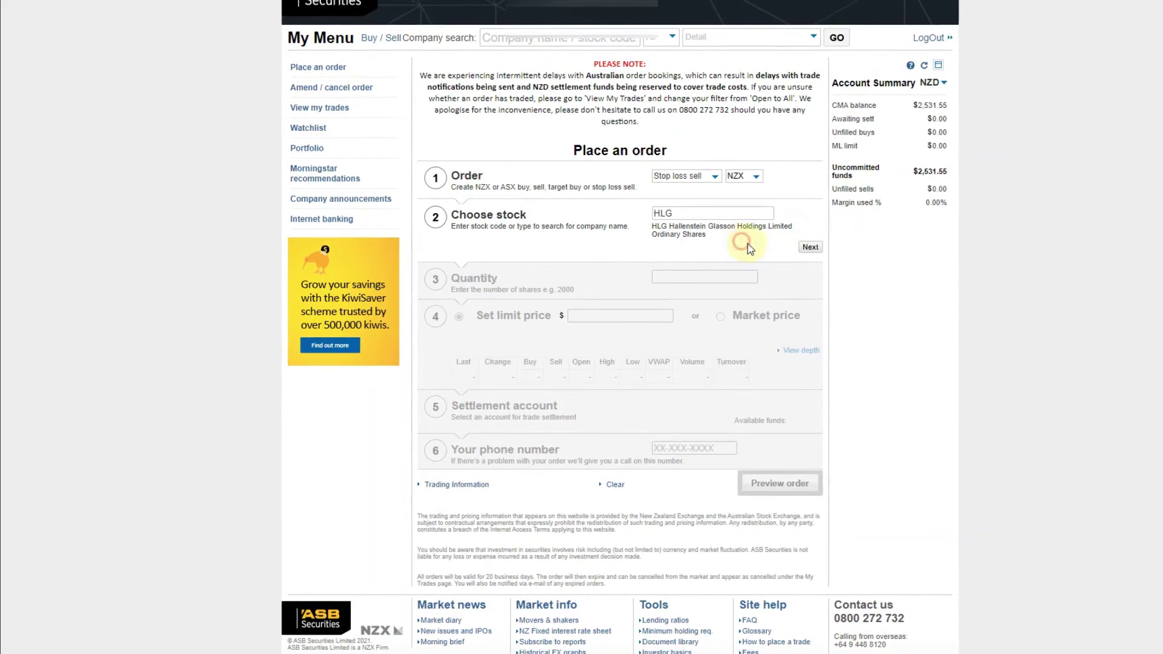
Set the stop loss sell quantity to 1,000 shares
left_click(810, 247)
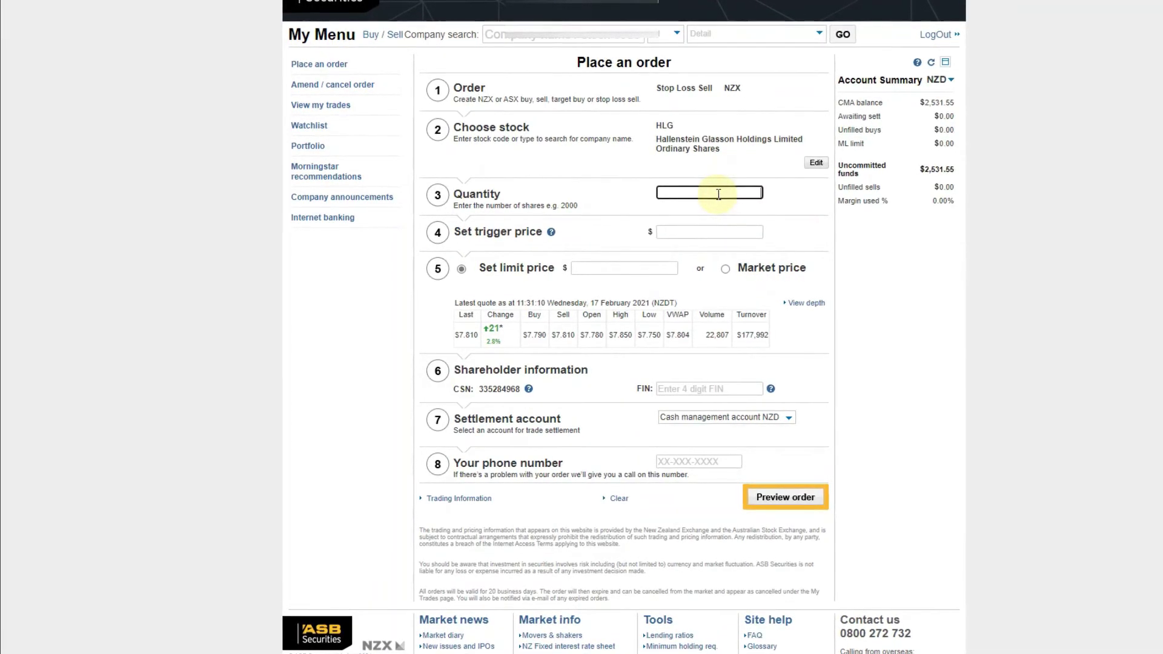
type("1,0")
type("000")
left_click(800, 231)
Set the trigger price to 7.60 and the limit price to 7.40
left_click(722, 232)
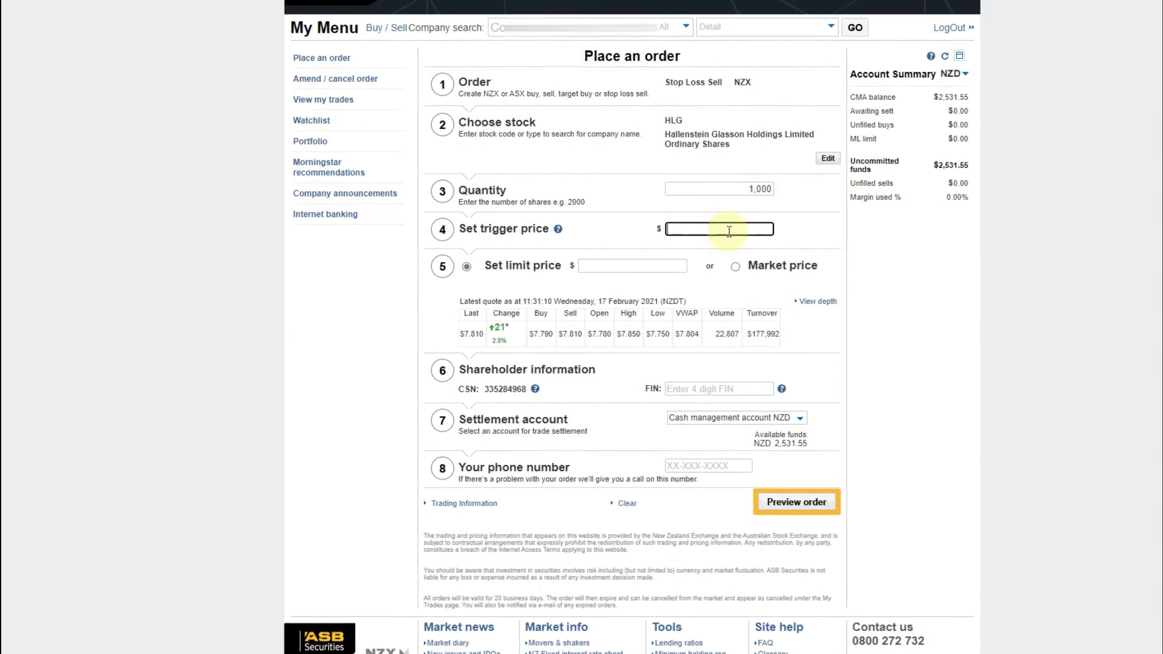
type("7.60")
left_click(855, 288)
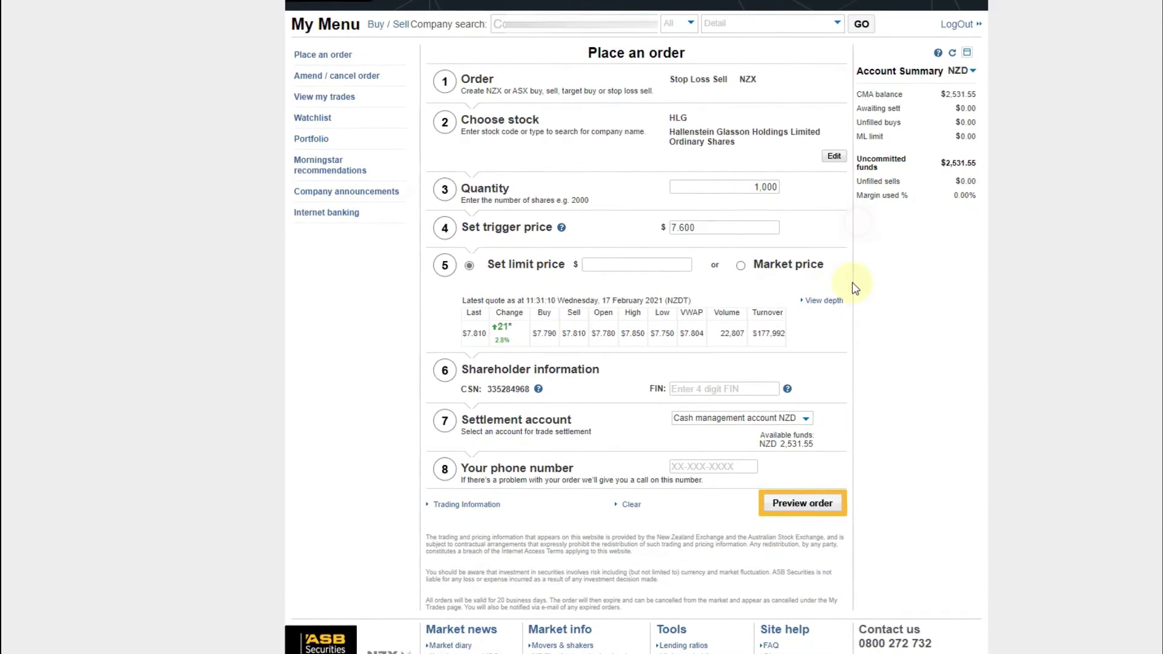
left_click(653, 267)
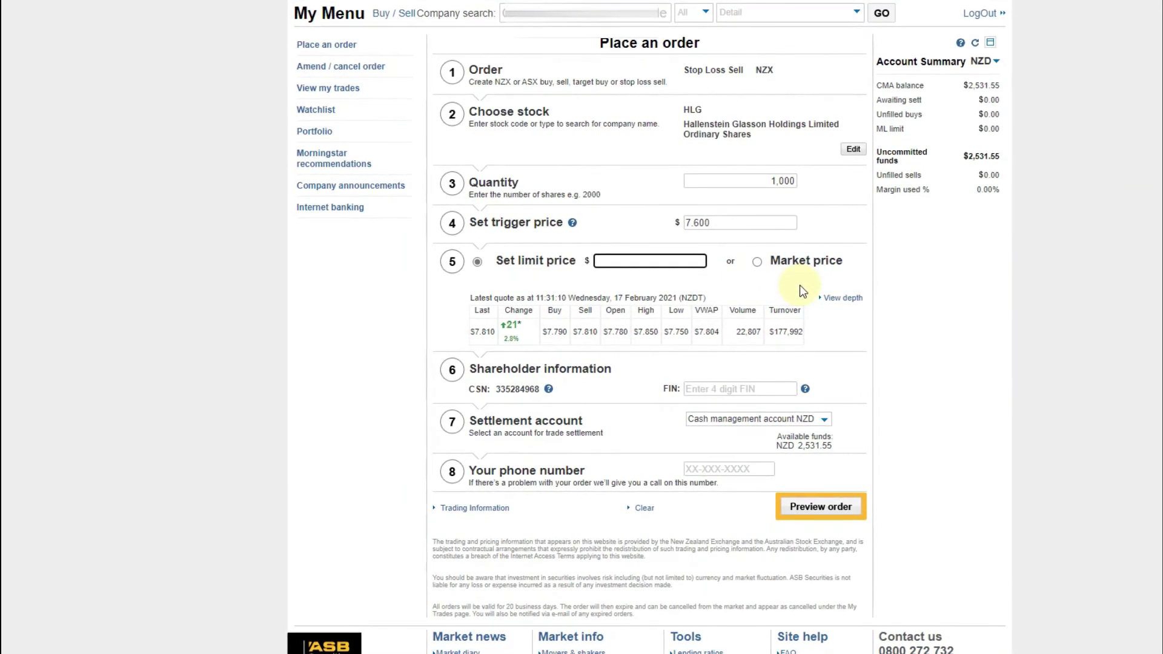
type("74")
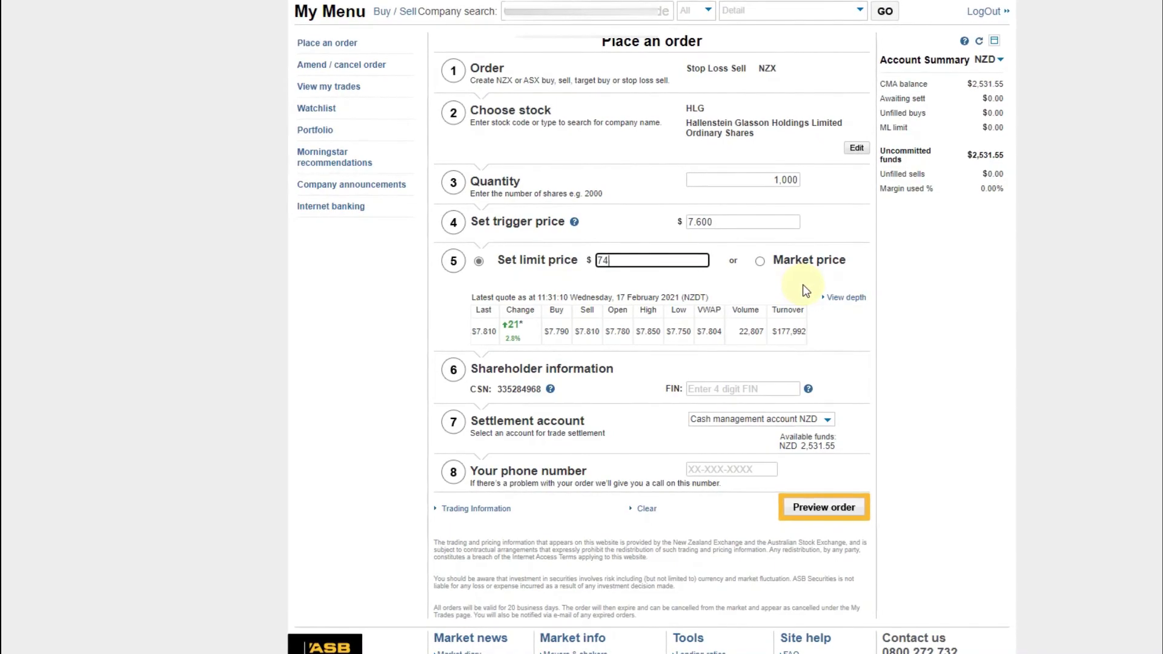
key("BackSpace")
key("BackSpace")
type("7.40")
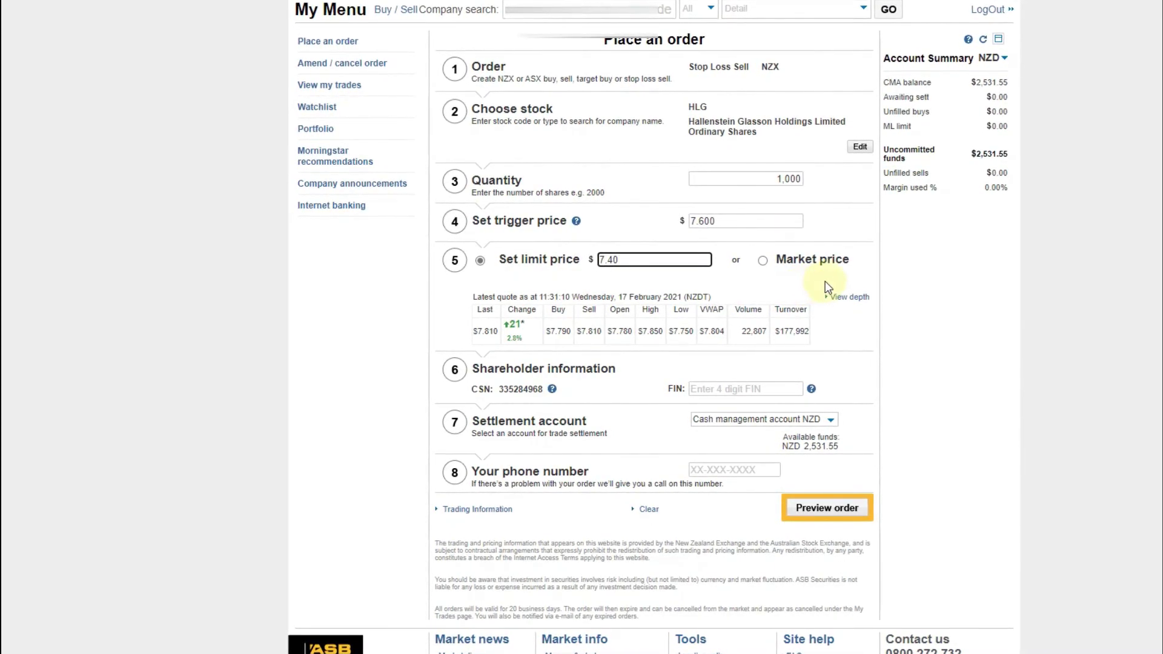
left_click(956, 274)
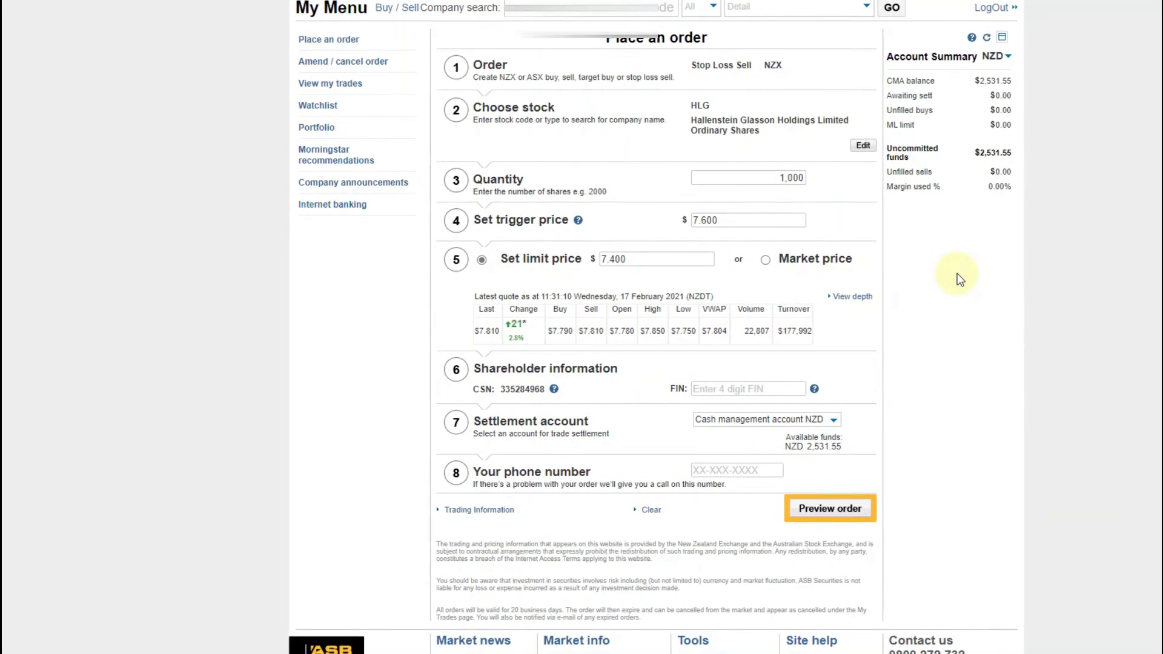